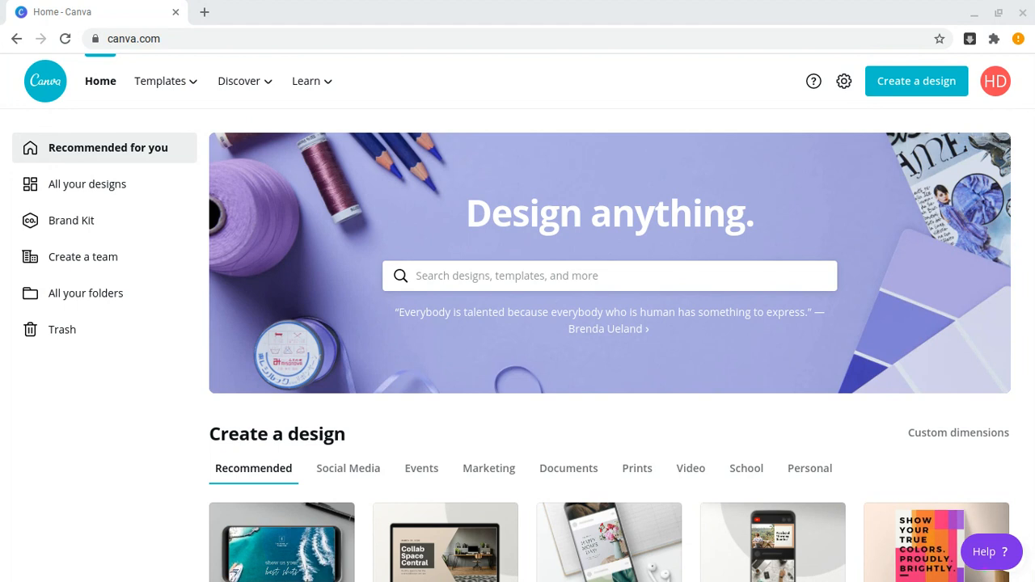
{"action": "mouse_move", "coordinate": [160, 80]}
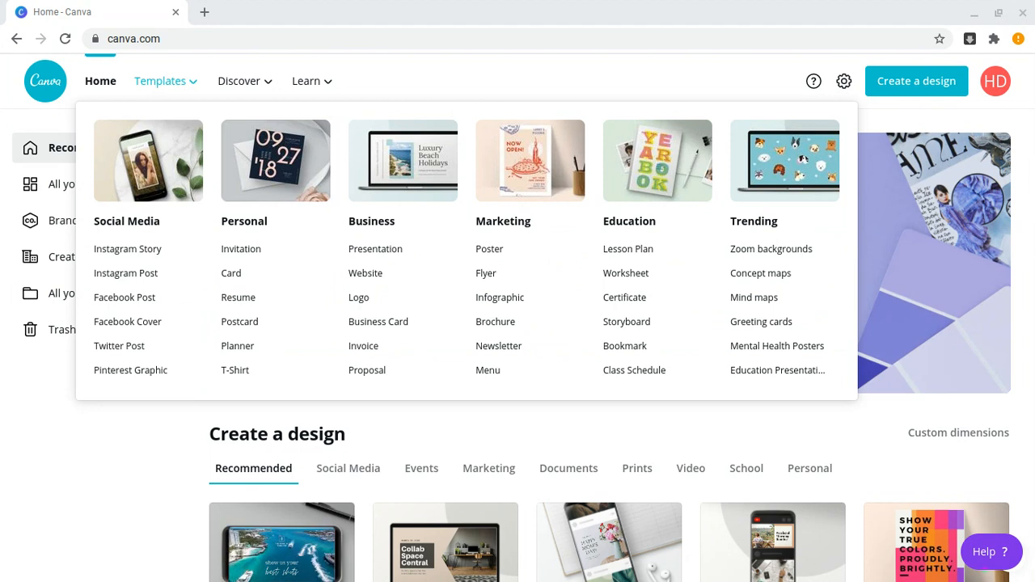
{"action": "mouse_move", "coordinate": [239, 80]}
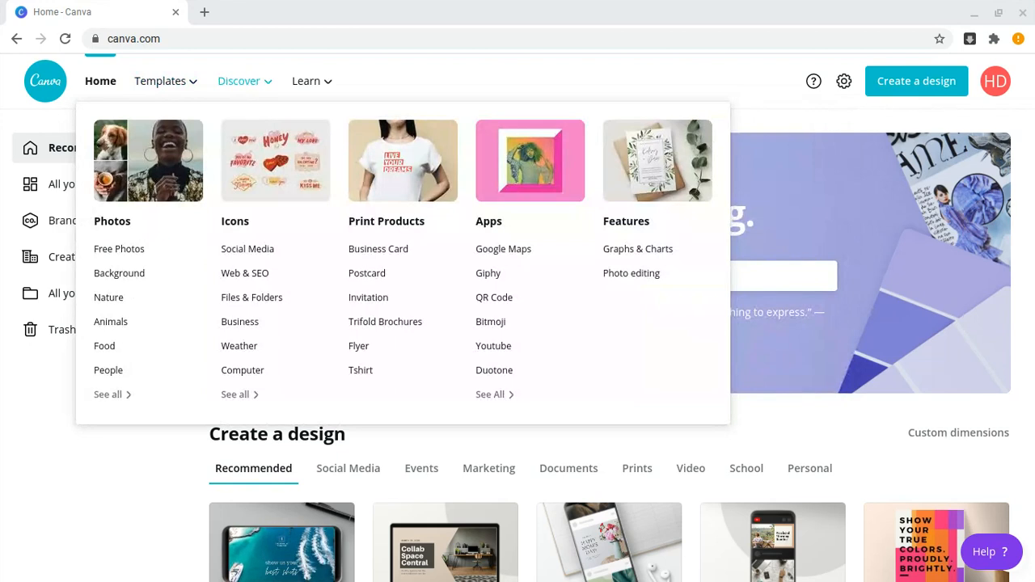
{"action": "mouse_move", "coordinate": [307, 81]}
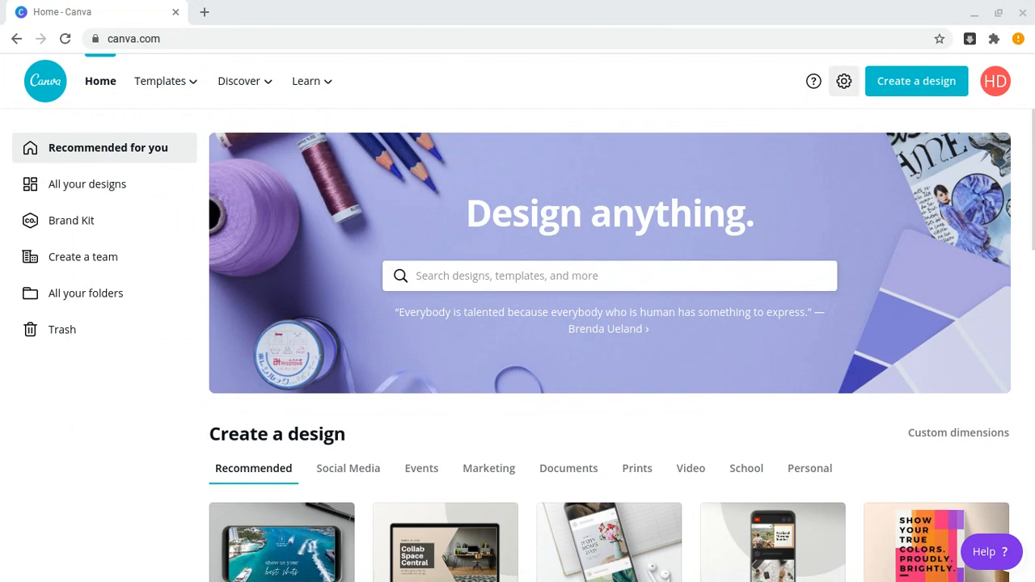
Create a new blank design of the Video type.
{"action": "left_click", "coordinate": [896, 87]}
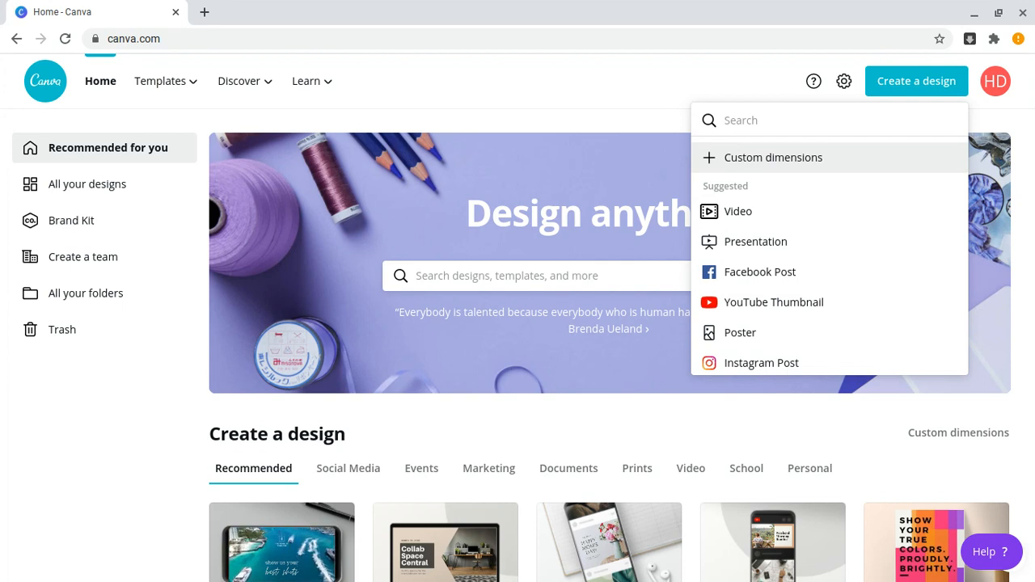
{"action": "left_click", "coordinate": [739, 216]}
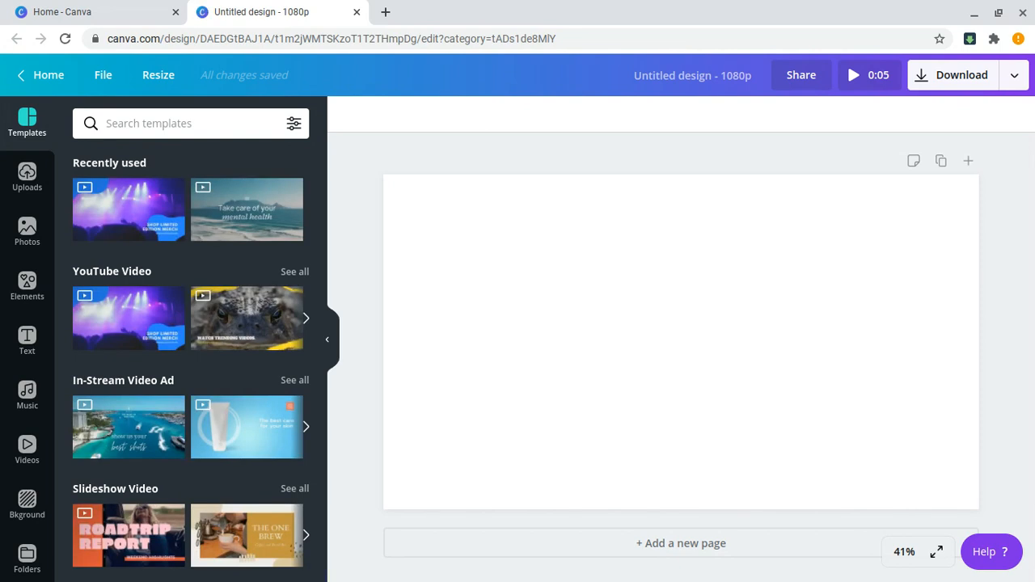
Browse the video templates and apply the recently used concert template reading "Shop Limited Edition Merch" to the blank page.
{"action": "scroll", "coordinate": [310, 155], "scroll_direction": "down", "scroll_amount": 1}
{"action": "scroll", "coordinate": [309, 155], "scroll_direction": "up", "scroll_amount": 1}
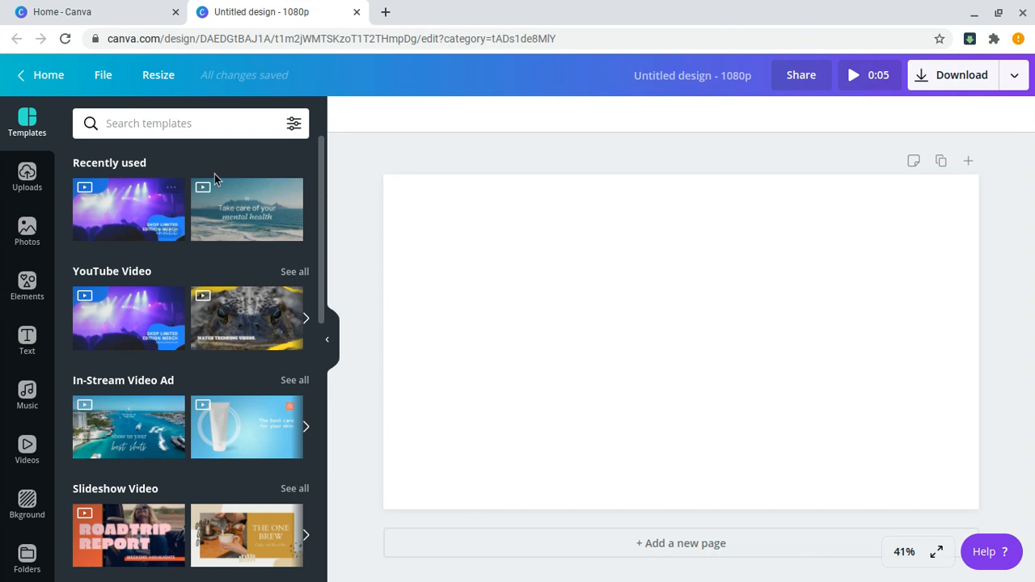
{"action": "scroll", "coordinate": [271, 200], "scroll_direction": "down", "scroll_amount": 1}
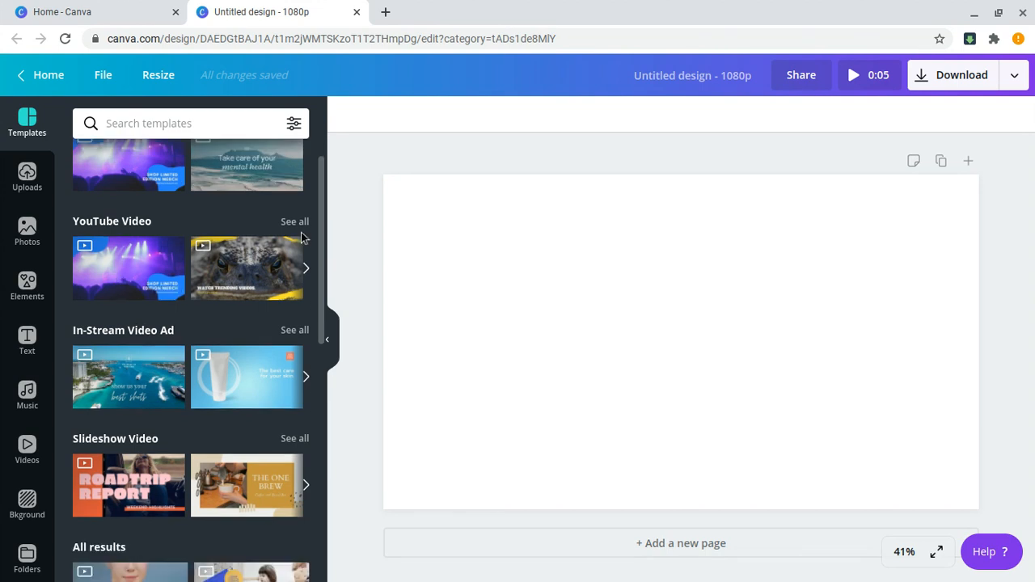
{"action": "scroll", "coordinate": [167, 328], "scroll_direction": "down", "scroll_amount": 2}
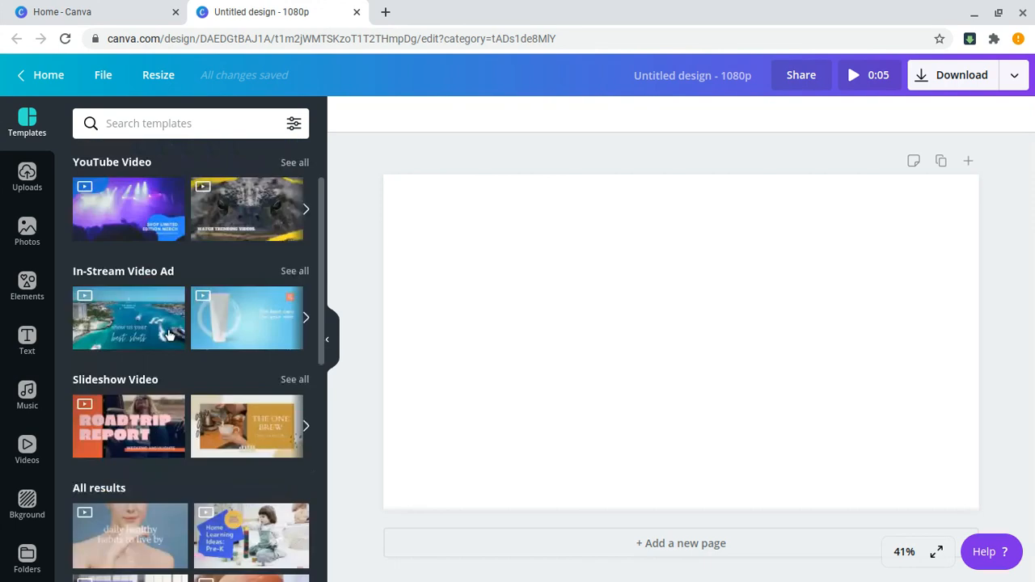
{"action": "scroll", "coordinate": [169, 327], "scroll_direction": "down", "scroll_amount": 5}
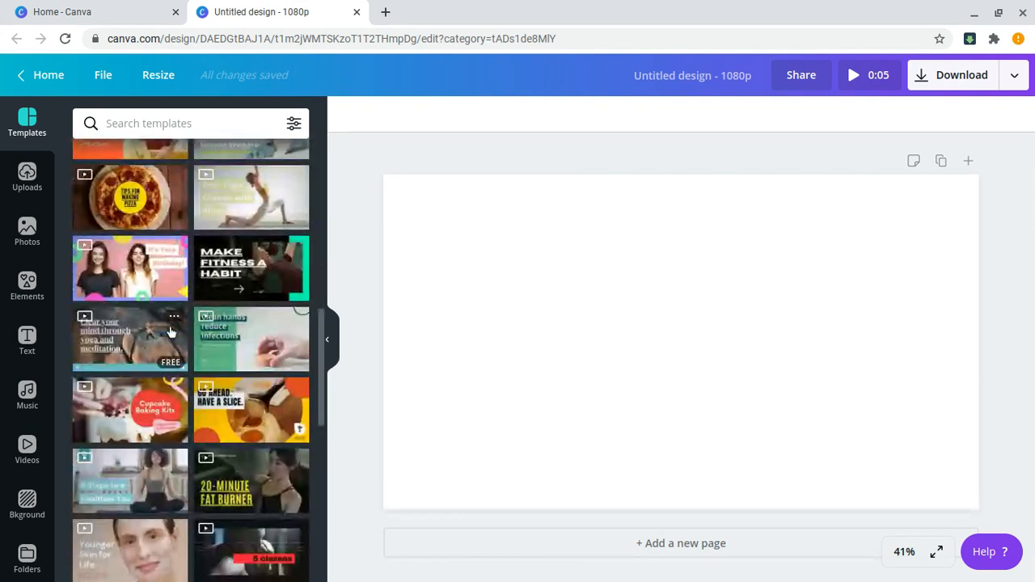
{"action": "scroll", "coordinate": [169, 326], "scroll_direction": "down", "scroll_amount": 1}
{"action": "scroll", "coordinate": [169, 326], "scroll_direction": "up", "scroll_amount": 10}
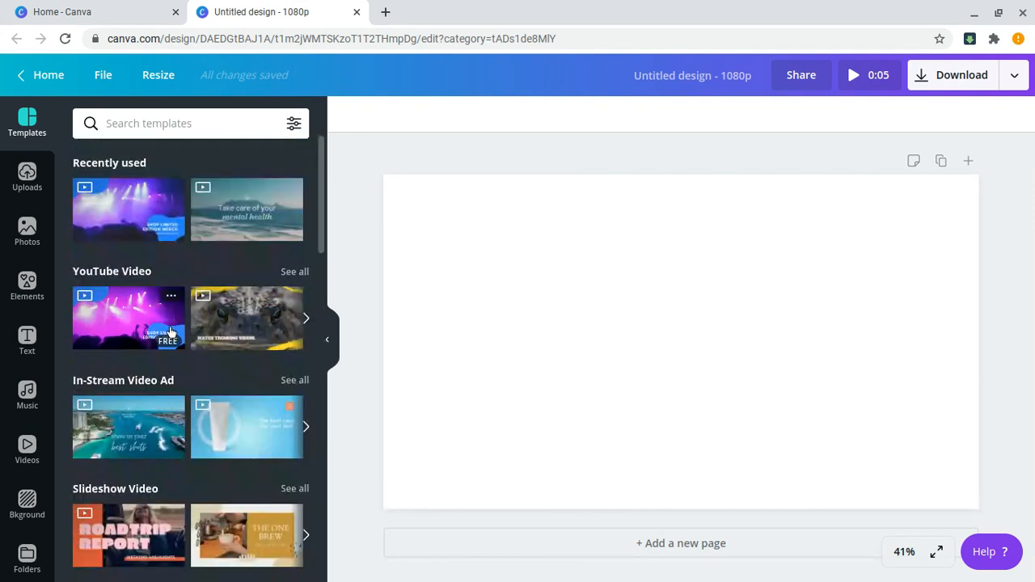
{"action": "left_click", "coordinate": [132, 219]}
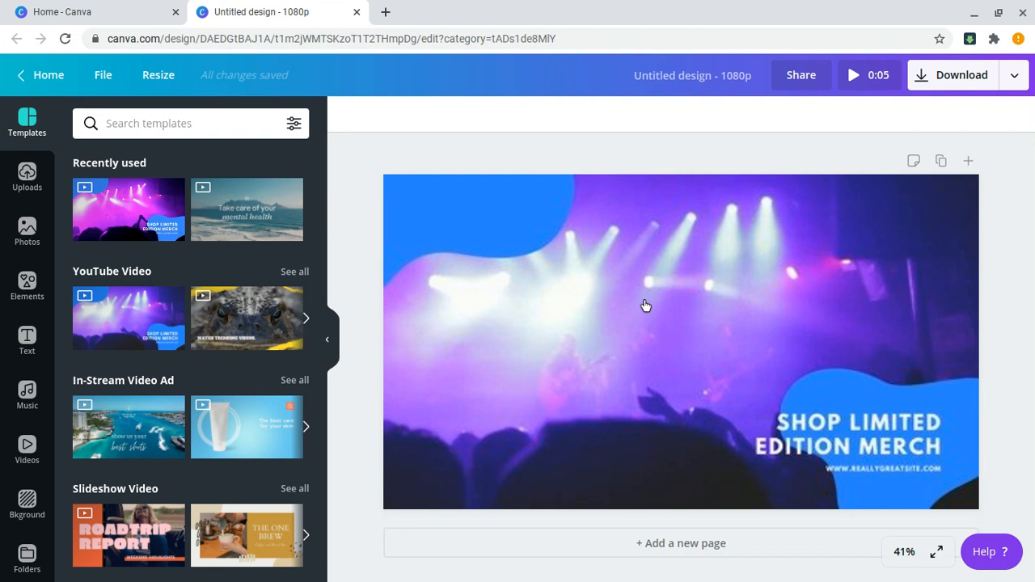
Extend the trim of the concert background clip to 10.0 seconds.
{"action": "left_click", "coordinate": [642, 320]}
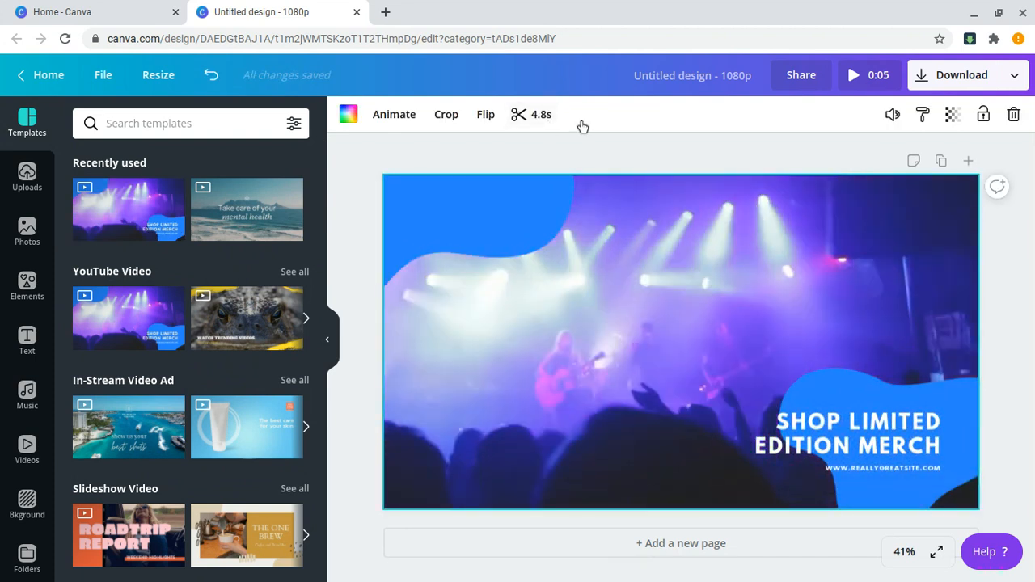
{"action": "left_click", "coordinate": [531, 117]}
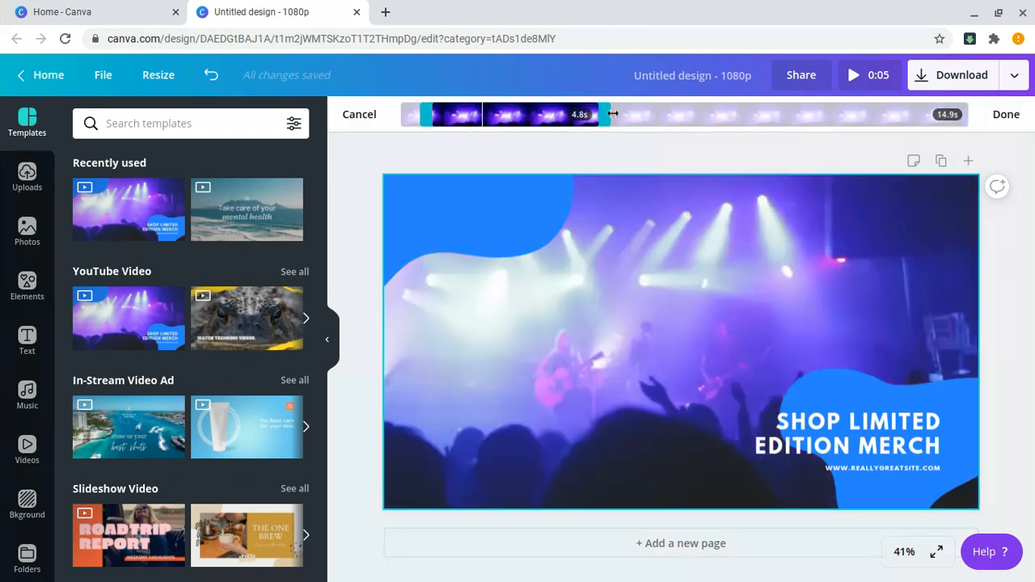
{"action": "left_click_drag", "start_coordinate": [605, 114], "coordinate": [809, 111]}
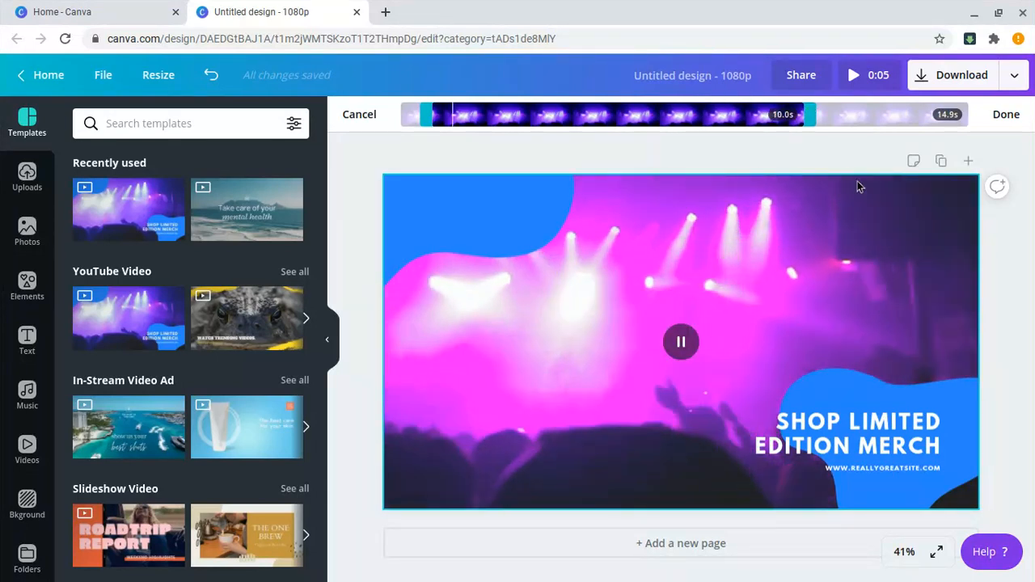
{"action": "left_click", "coordinate": [1007, 114]}
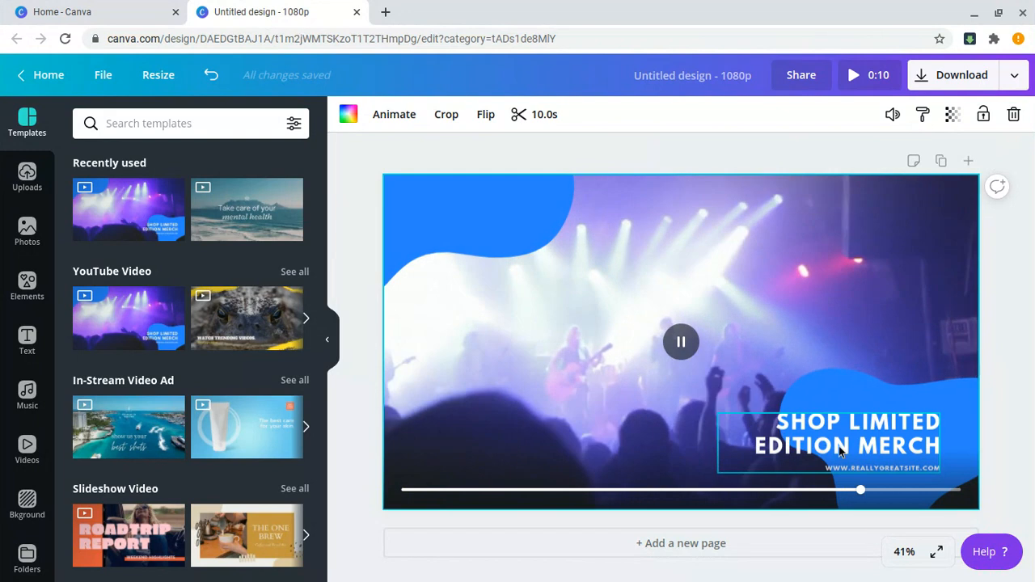
Delete the whole "Shop Limited Edition Merch" text group, including the website line.
{"action": "left_click", "coordinate": [828, 447]}
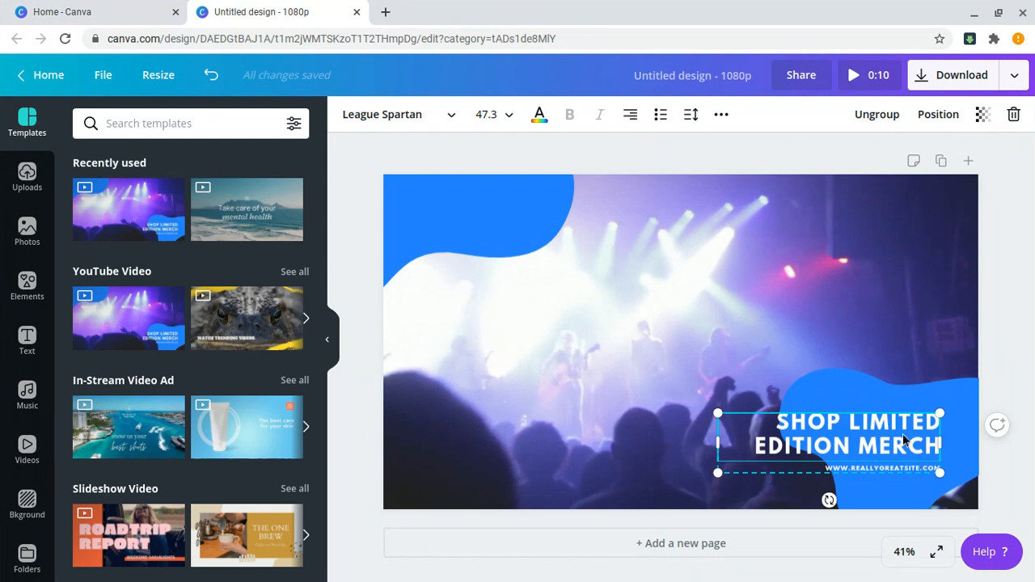
{"action": "left_click", "coordinate": [1014, 115]}
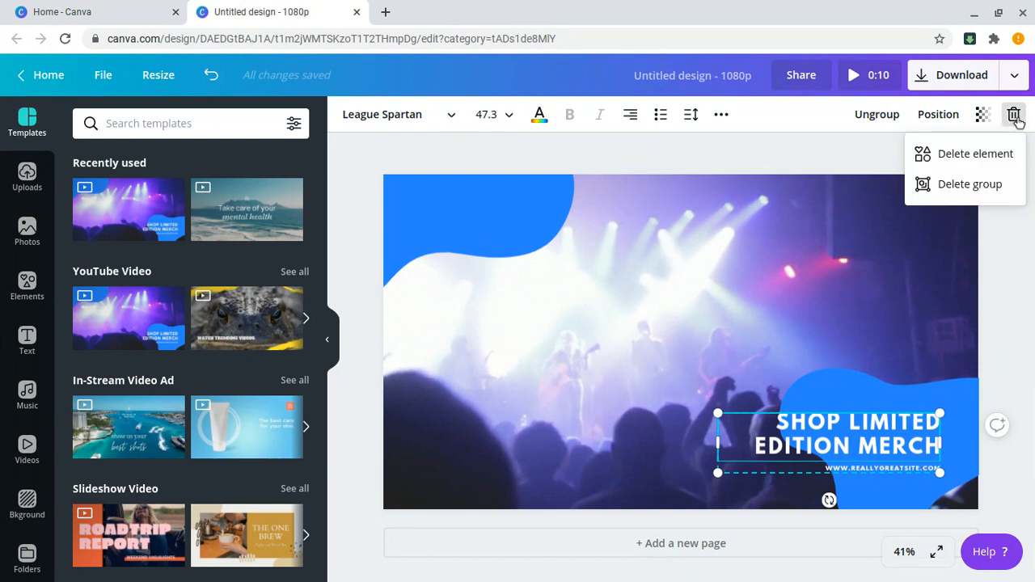
{"action": "left_click", "coordinate": [970, 184]}
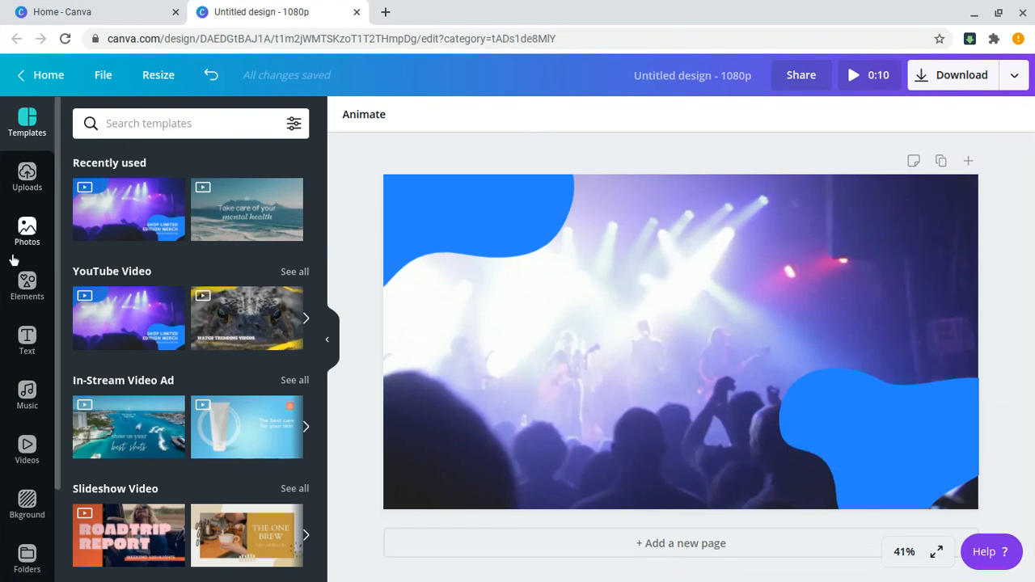
Add the recently used "cold, smooth & tasty." text combination to the page.
{"action": "left_click", "coordinate": [36, 343]}
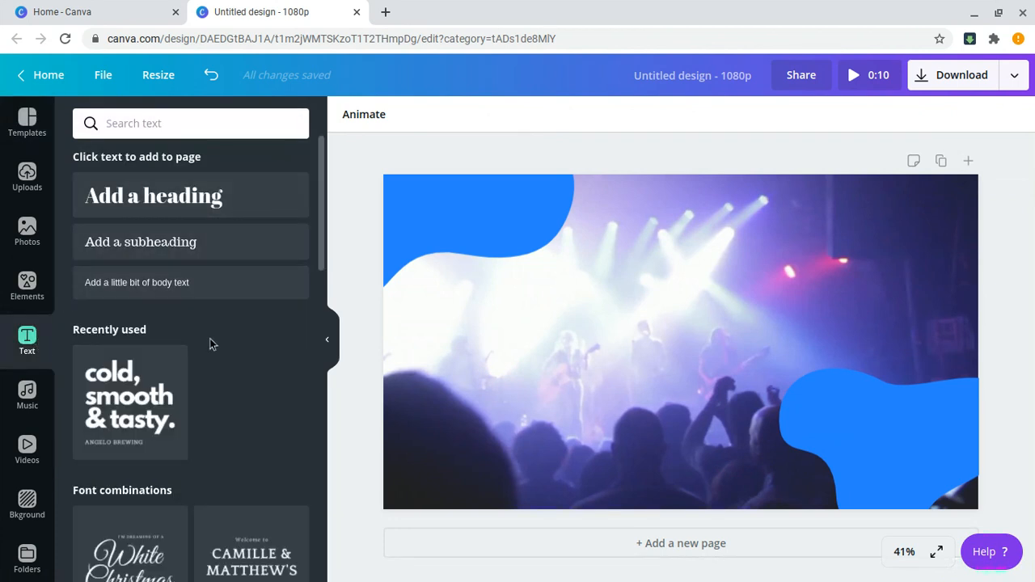
{"action": "scroll", "coordinate": [212, 336], "scroll_direction": "down", "scroll_amount": 2}
{"action": "scroll", "coordinate": [206, 320], "scroll_direction": "down", "scroll_amount": 1}
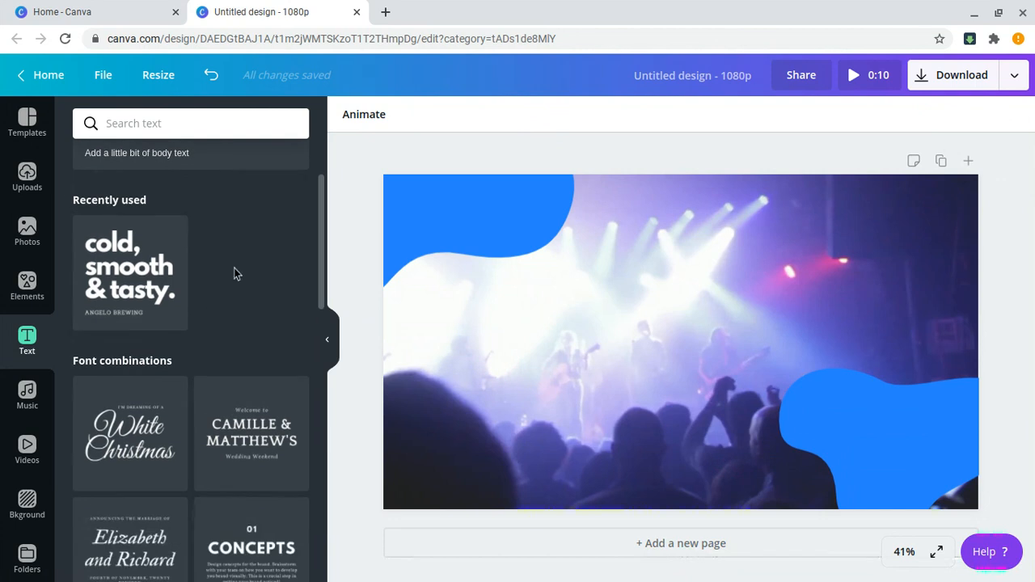
{"action": "left_click", "coordinate": [123, 268]}
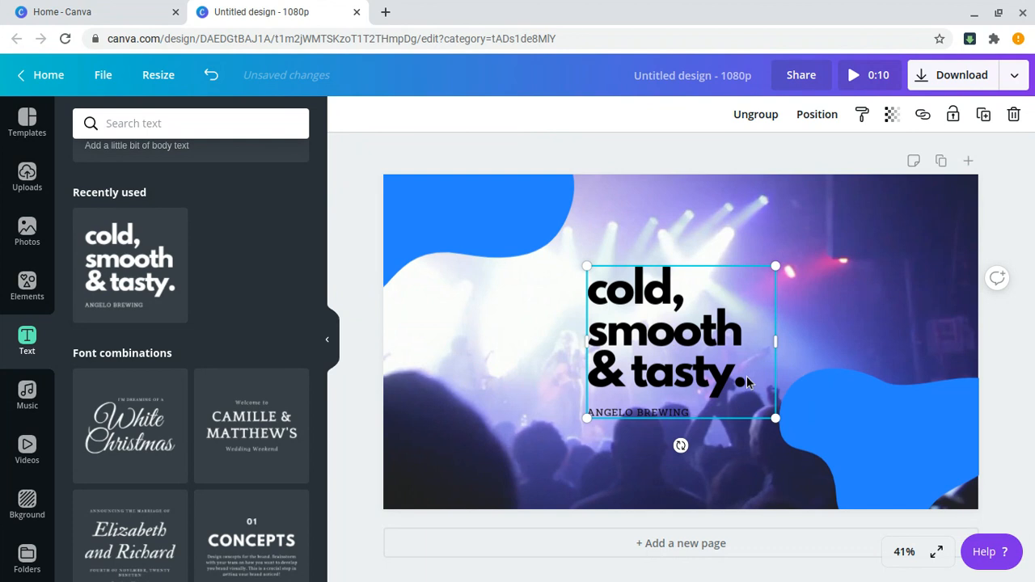
Replace the word "tasty." in the added heading with "beans".
{"action": "type", "text": "."}
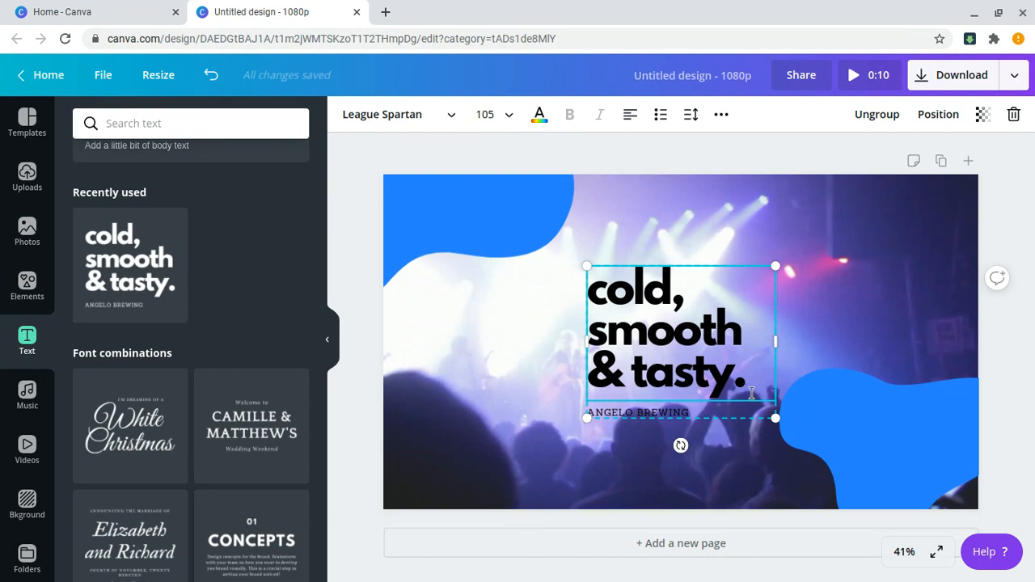
{"action": "key", "text": "BackSpace"}
{"action": "key", "text": "BackSpace"}
{"action": "key", "text": "BackSpace"}
{"action": "key", "text": "BackSpace"}
{"action": "key", "text": "BackSpace"}
{"action": "key", "text": "BackSpace"}
{"action": "key", "text": "BackSpace"}
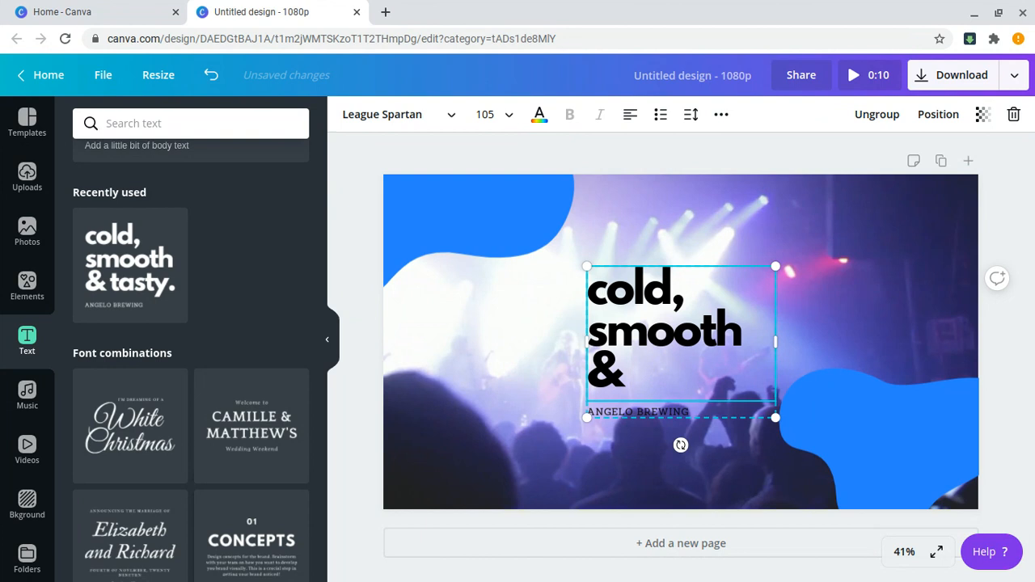
{"action": "type", "text": "beans"}
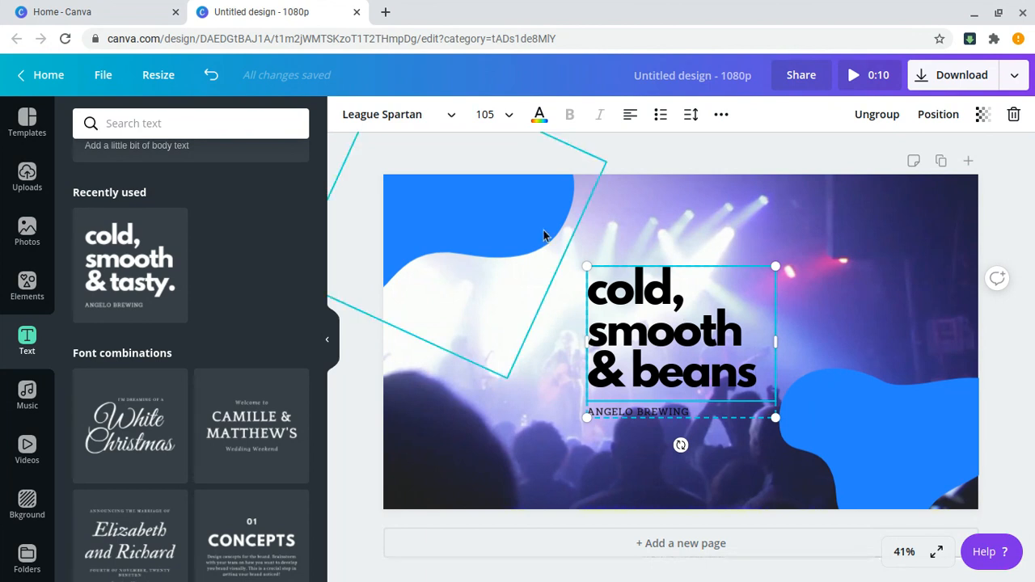
Delete the whole "cold, smooth & beans" text group from the page.
{"action": "left_click", "coordinate": [1013, 118]}
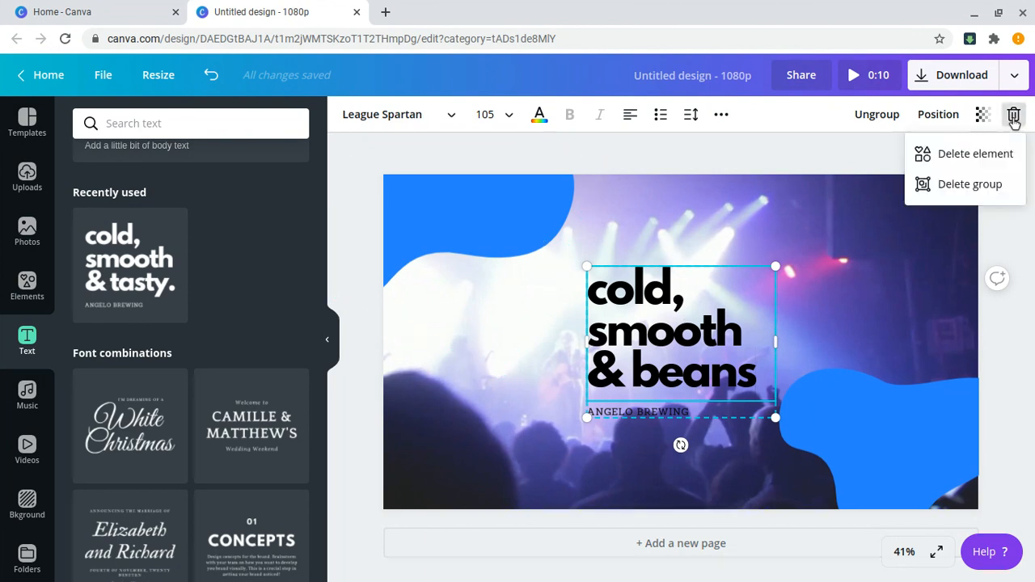
{"action": "left_click", "coordinate": [993, 189]}
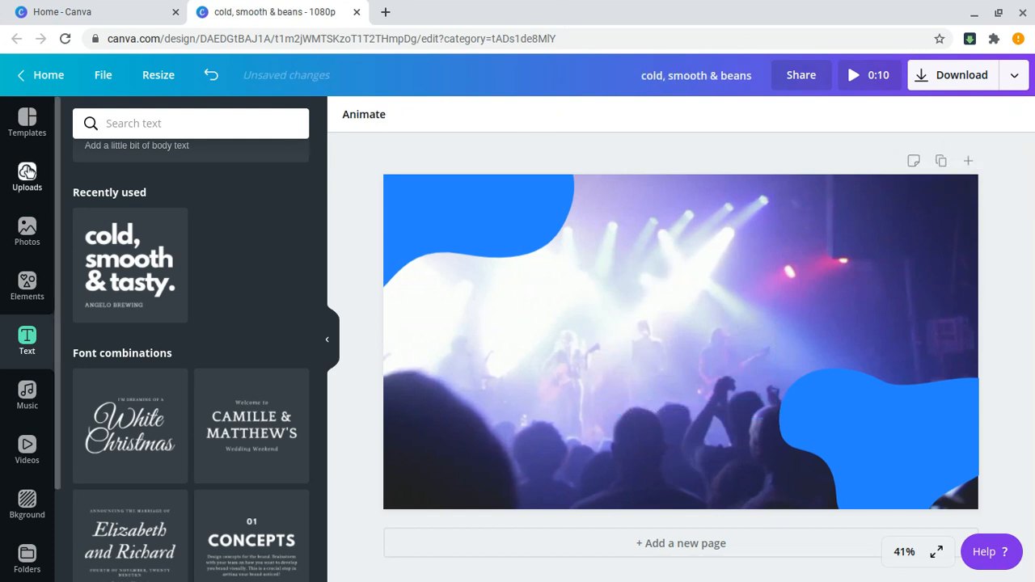
Add the recently used Subscribe button photo, shrink it and place it in the upper-right corner of the video page.
{"action": "left_click", "coordinate": [27, 229]}
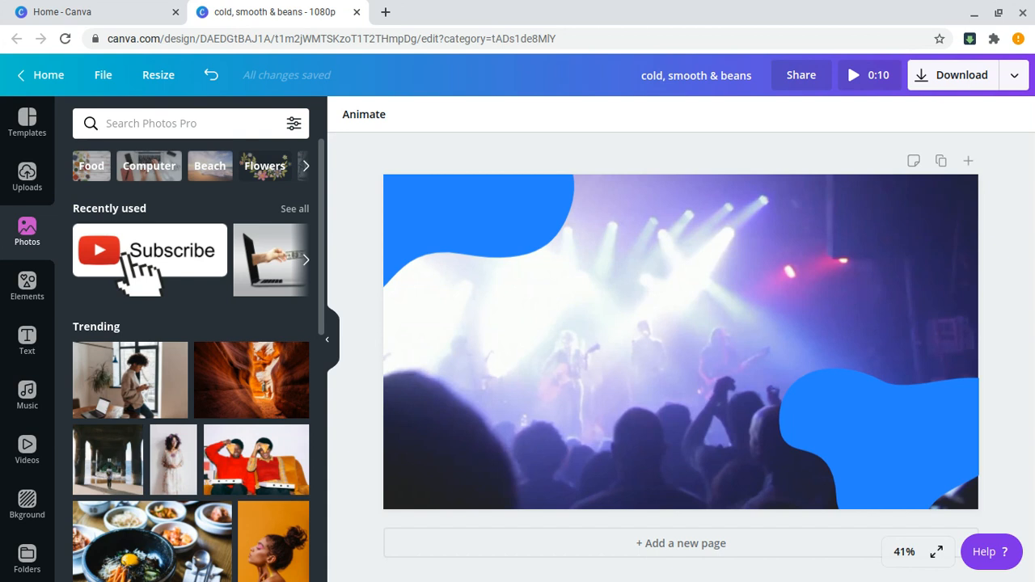
{"action": "mouse_move", "coordinate": [146, 269]}
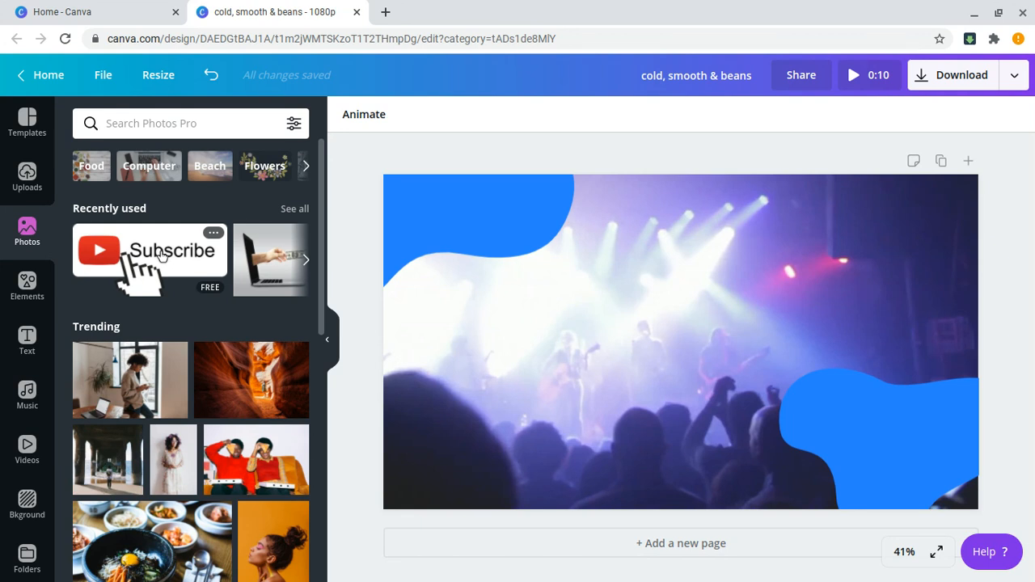
{"action": "left_click_drag", "start_coordinate": [160, 255], "coordinate": [515, 278]}
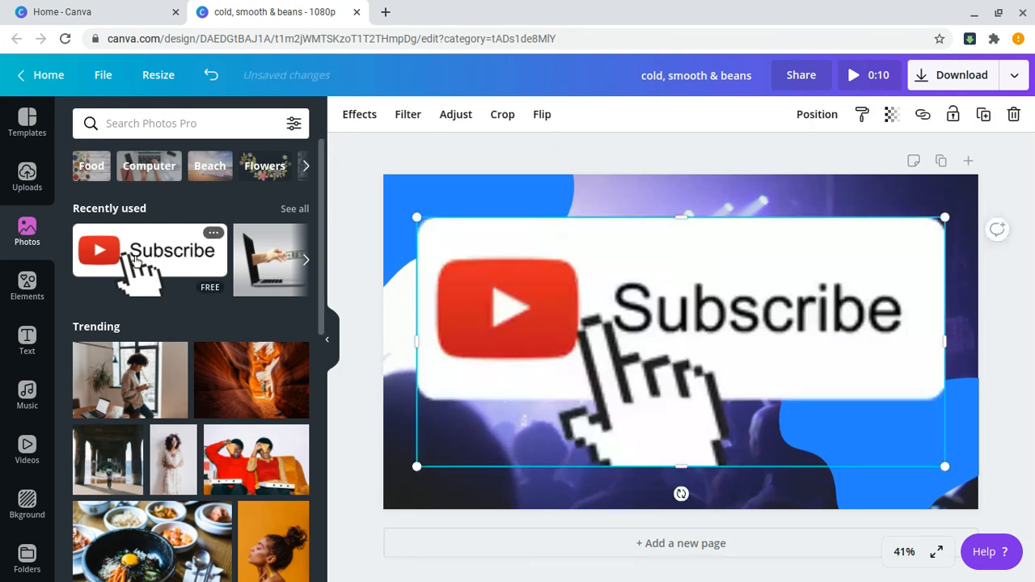
{"action": "left_click_drag", "start_coordinate": [413, 217], "coordinate": [816, 427]}
{"action": "left_click_drag", "start_coordinate": [900, 393], "coordinate": [919, 194]}
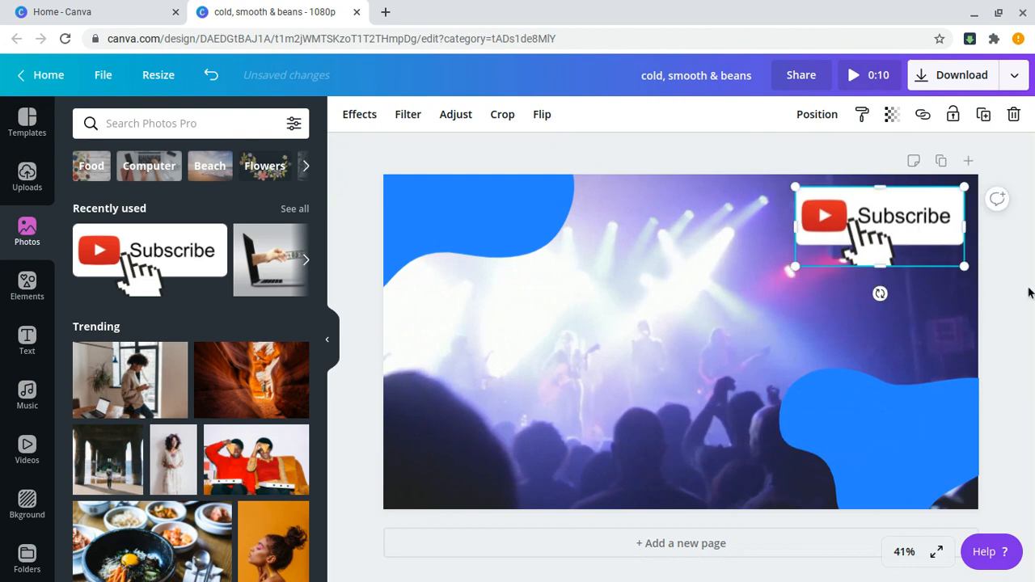
{"action": "left_click", "coordinate": [872, 319]}
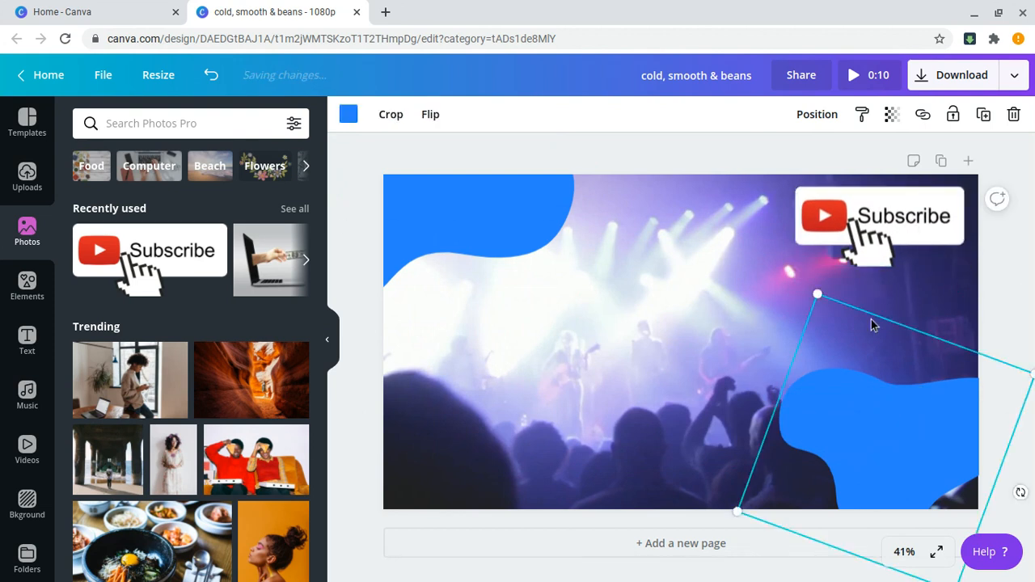
{"action": "left_click", "coordinate": [747, 319]}
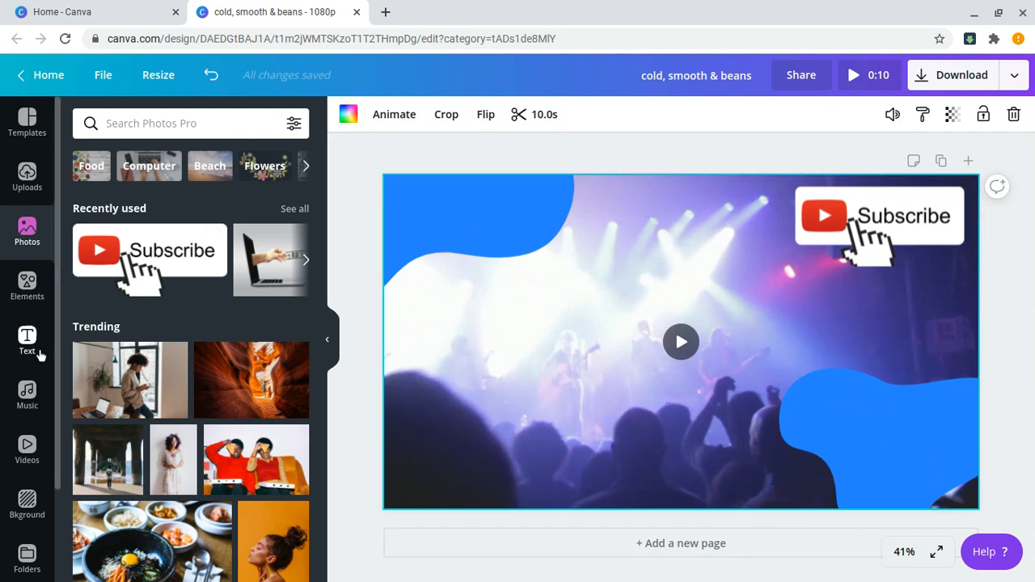
Open the music library and browse the audio tracks available for the video.
{"action": "left_click", "coordinate": [29, 400]}
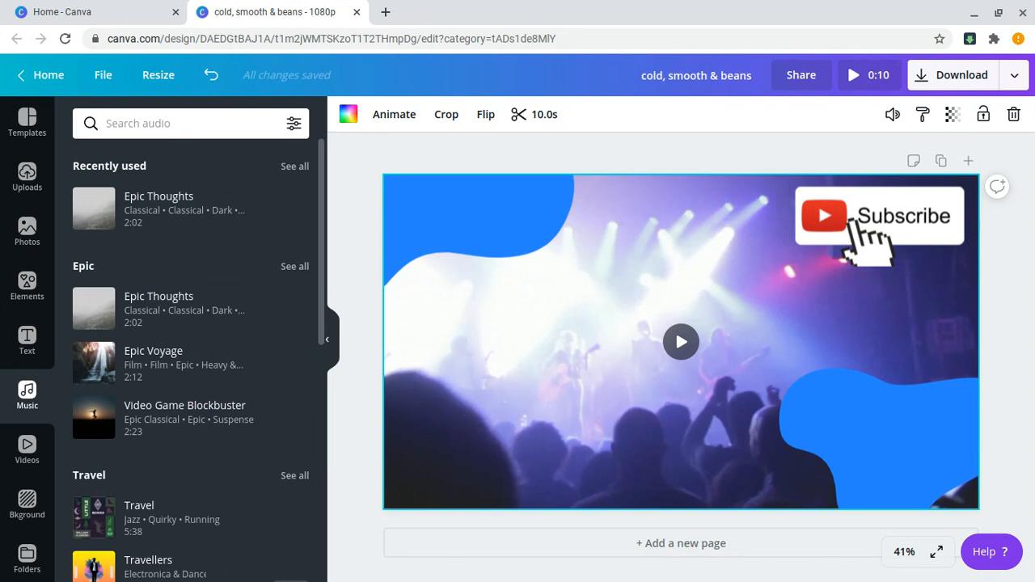
{"action": "scroll", "coordinate": [261, 273], "scroll_direction": "down", "scroll_amount": 1}
{"action": "scroll", "coordinate": [263, 277], "scroll_direction": "down", "scroll_amount": 1}
{"action": "scroll", "coordinate": [259, 287], "scroll_direction": "up", "scroll_amount": 2}
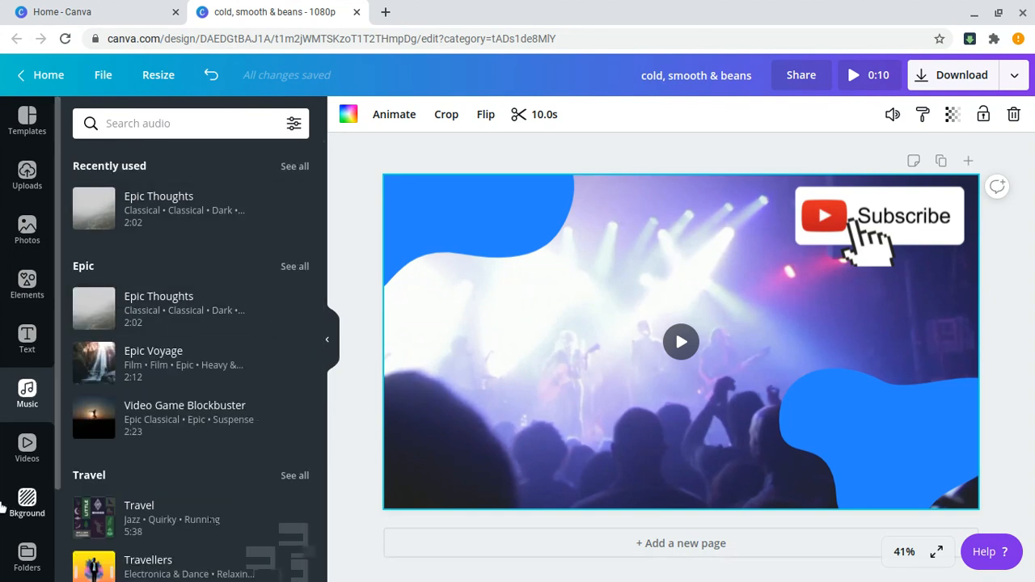
{"action": "scroll", "coordinate": [24, 446], "scroll_direction": "down", "scroll_amount": 1}
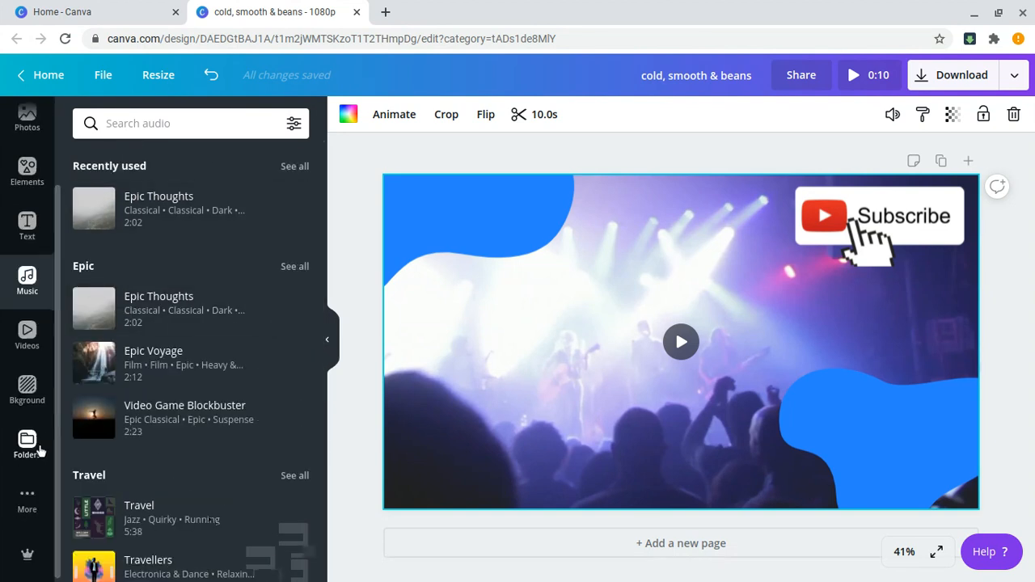
View the available backgrounds and check the file type offered for downloading the video.
{"action": "left_click", "coordinate": [19, 402]}
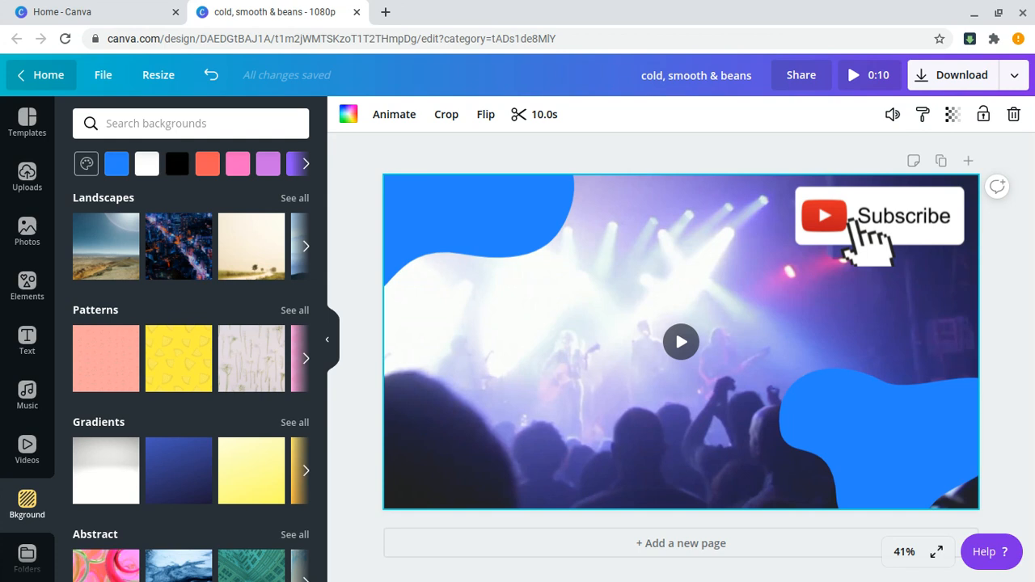
{"action": "left_click", "coordinate": [922, 81]}
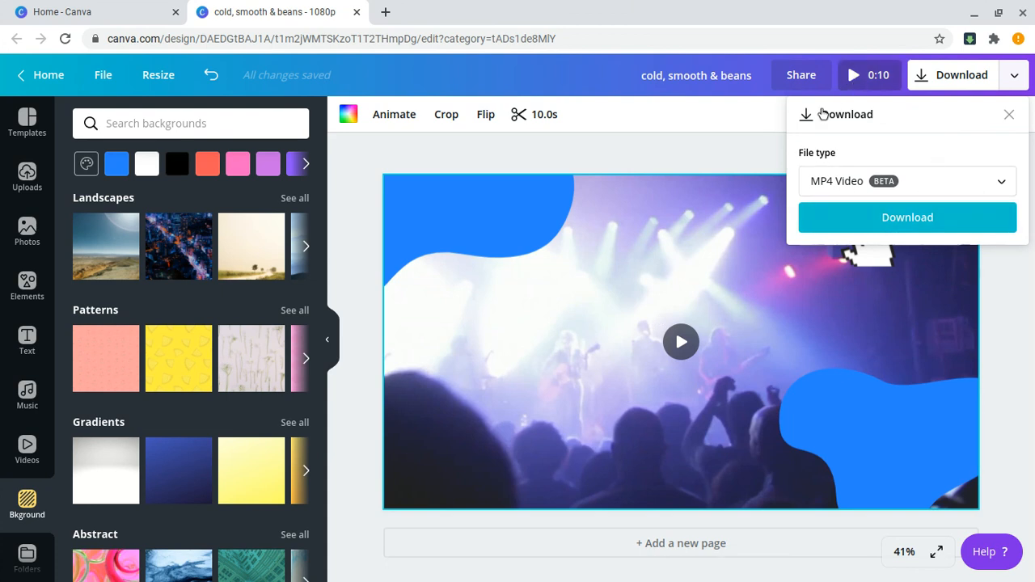
{"action": "left_click", "coordinate": [576, 79]}
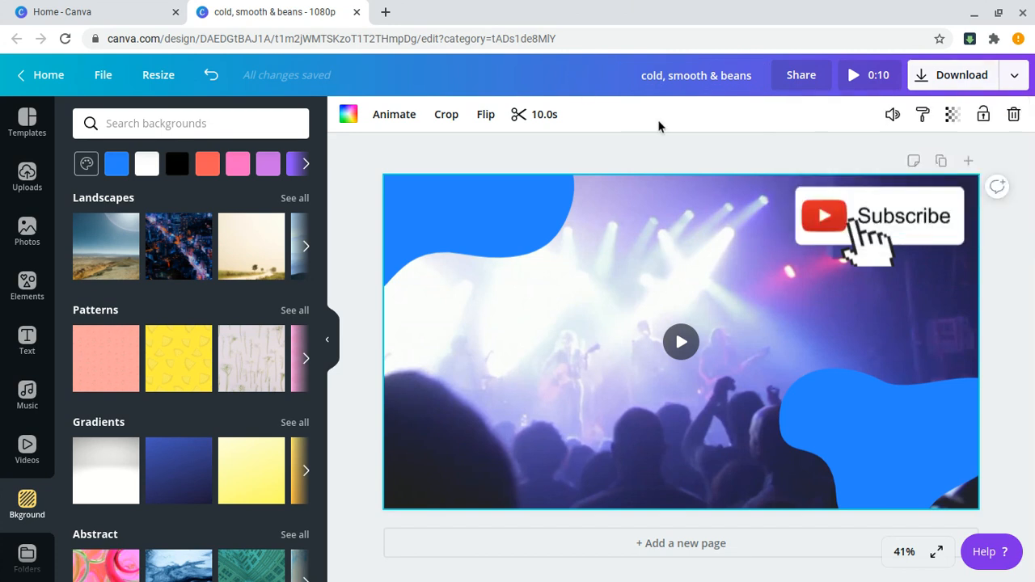
Return to the Canva home page, dismiss the list of design types and view the available learning resources.
{"action": "left_click", "coordinate": [141, 10]}
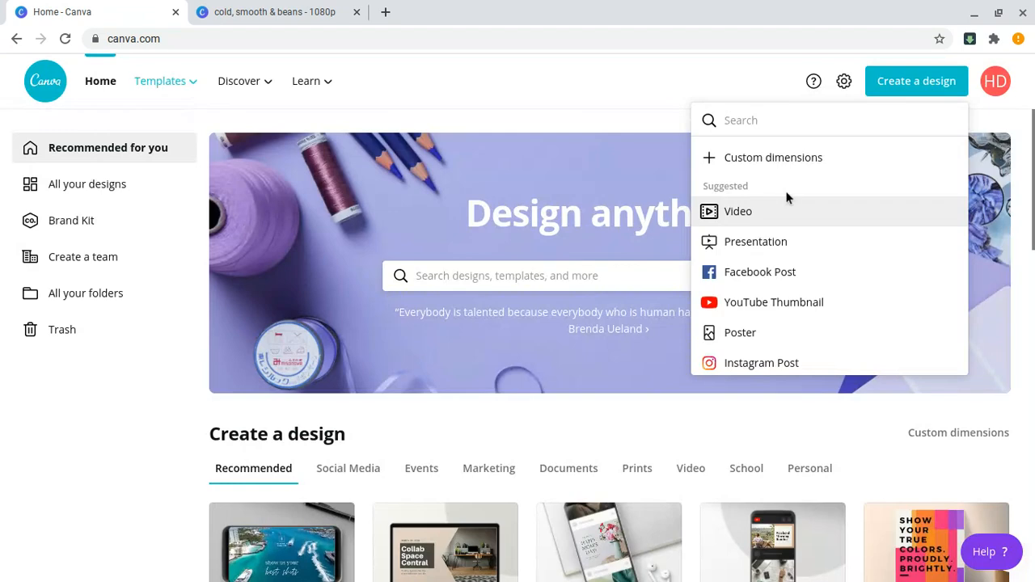
{"action": "left_click", "coordinate": [619, 117]}
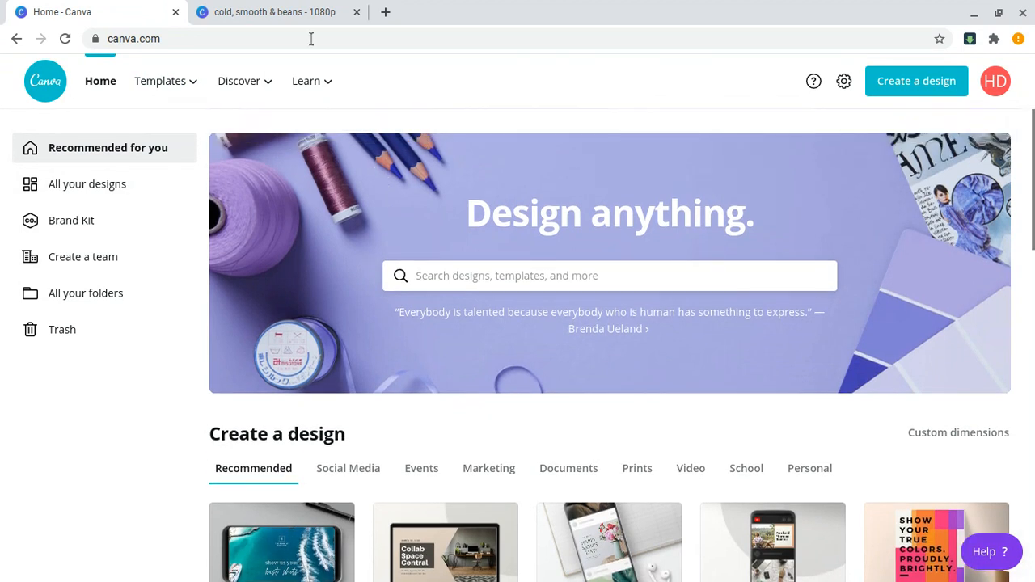
{"action": "mouse_move", "coordinate": [313, 86]}
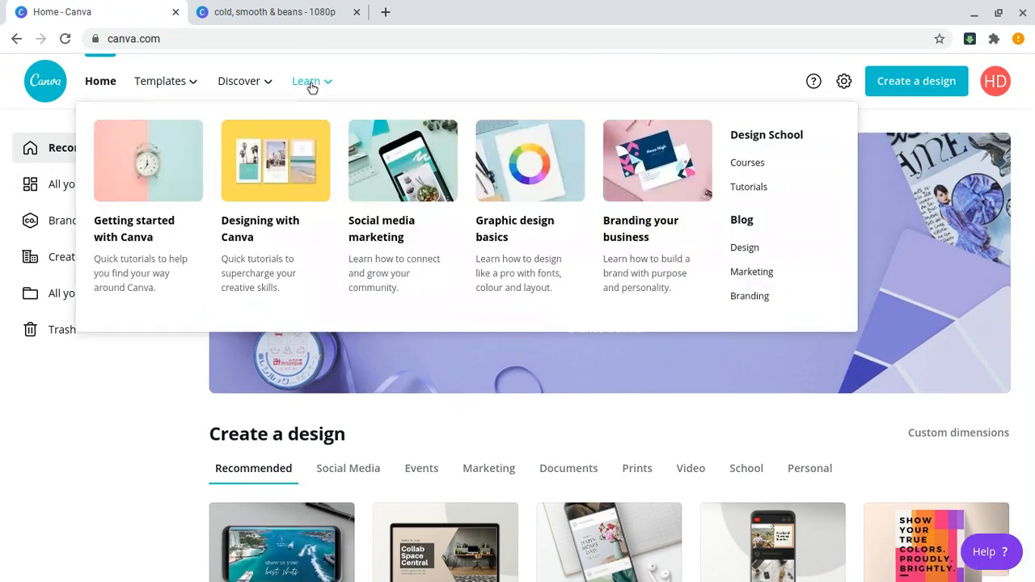